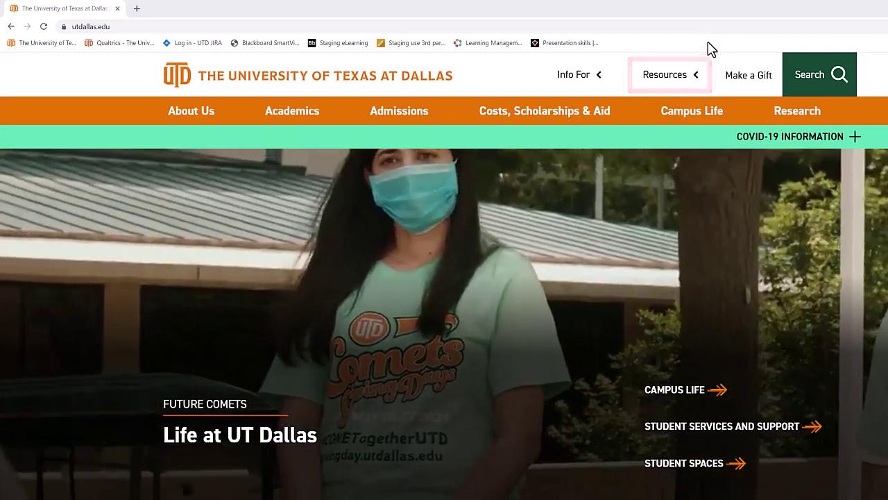
# Open eLearning from the university website's resources and continue past the Blackboard welcome page.
pyautogui.click(693, 77)
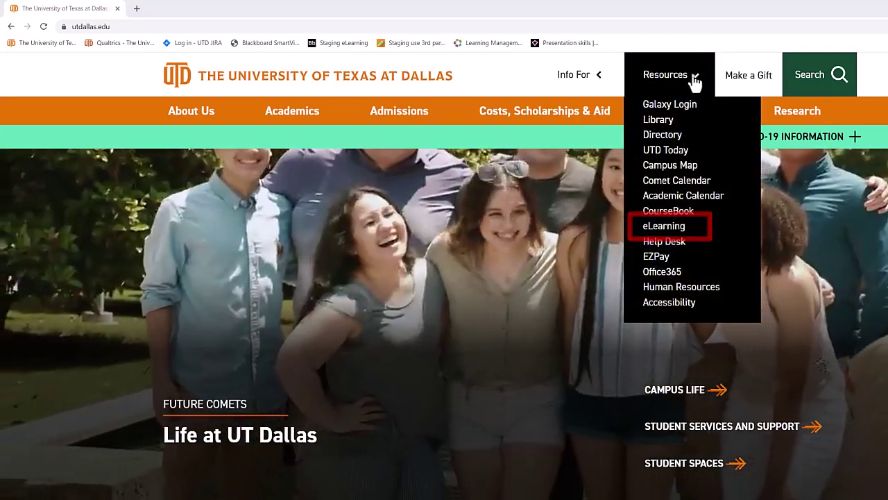
pyautogui.click(690, 227)
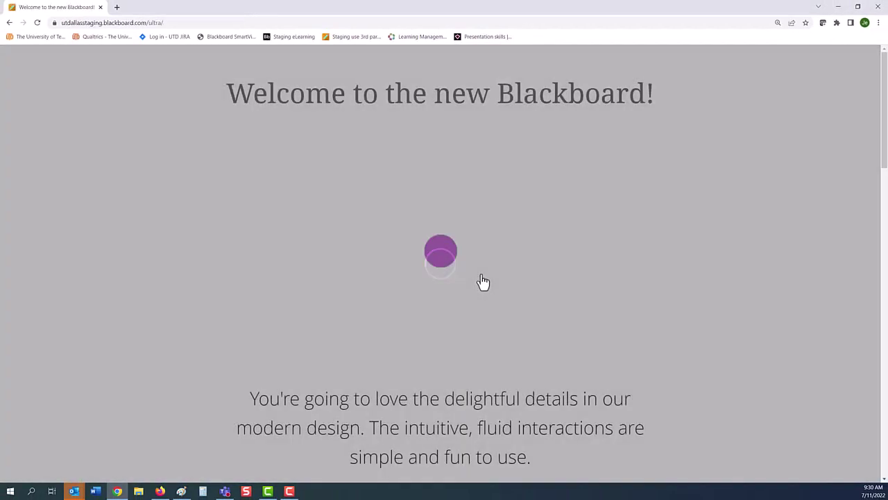
pyautogui.scroll(-6, 751, 271)
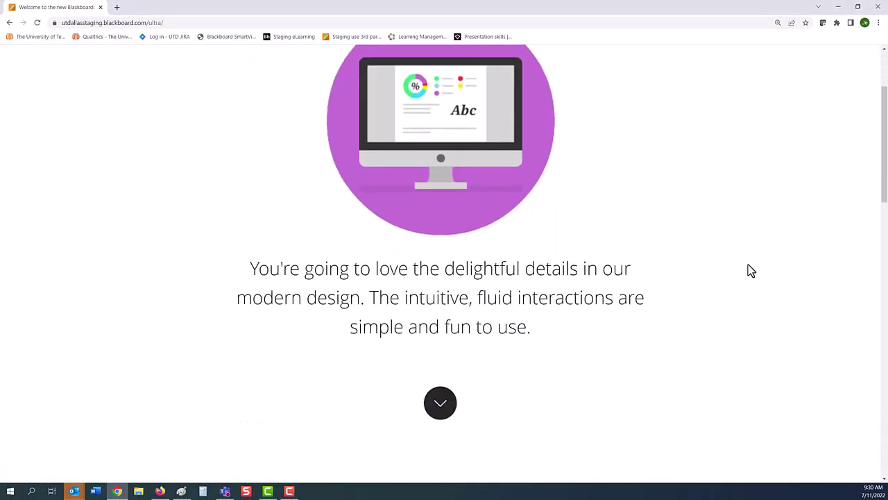
pyautogui.scroll(-10, 751, 271)
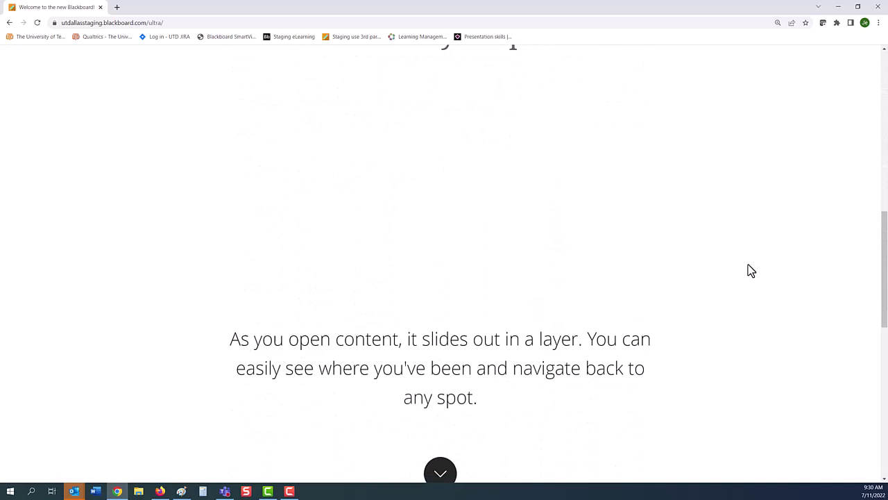
pyautogui.scroll(-4, 750, 270)
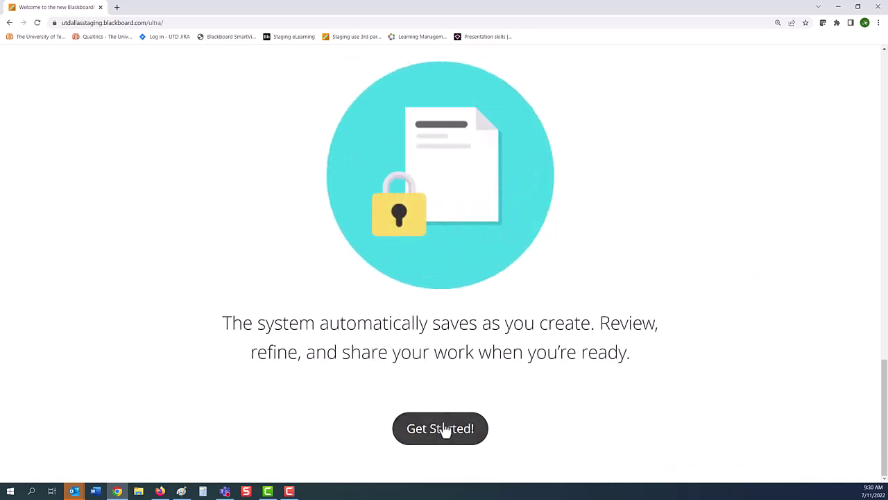
pyautogui.click(444, 427)
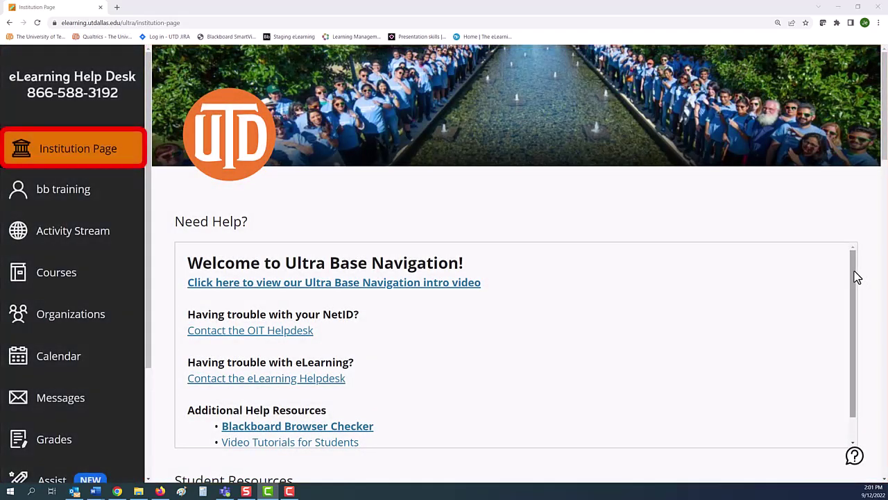
# Look through the help links and the student, faculty and university resources on the Institution Page.
pyautogui.scroll(-1, 857, 277)
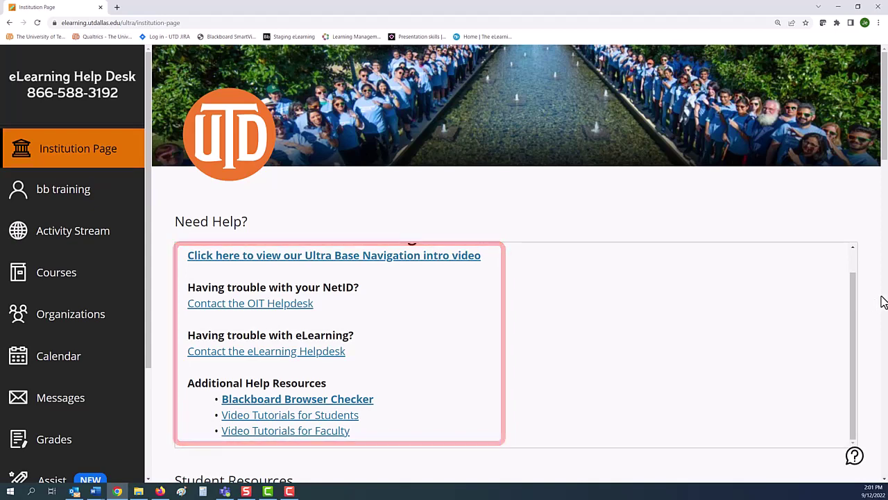
pyautogui.click(882, 298)
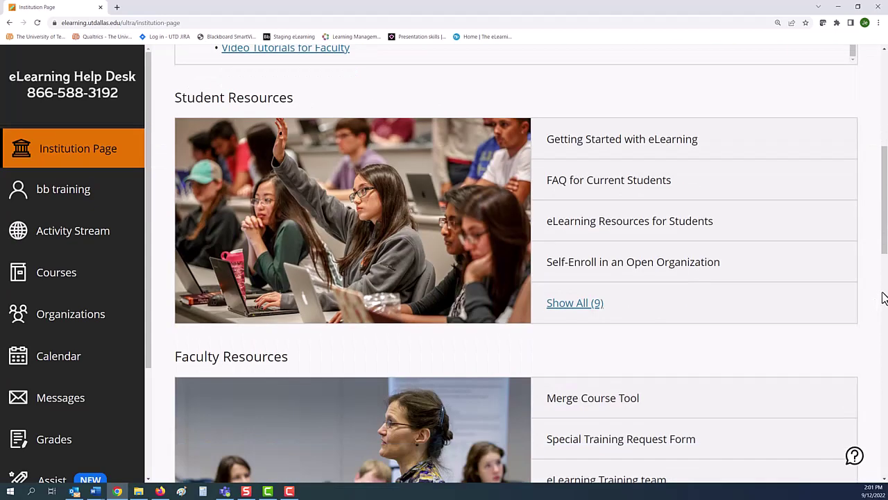
pyautogui.moveTo(883, 235); pyautogui.dragTo(886, 471)
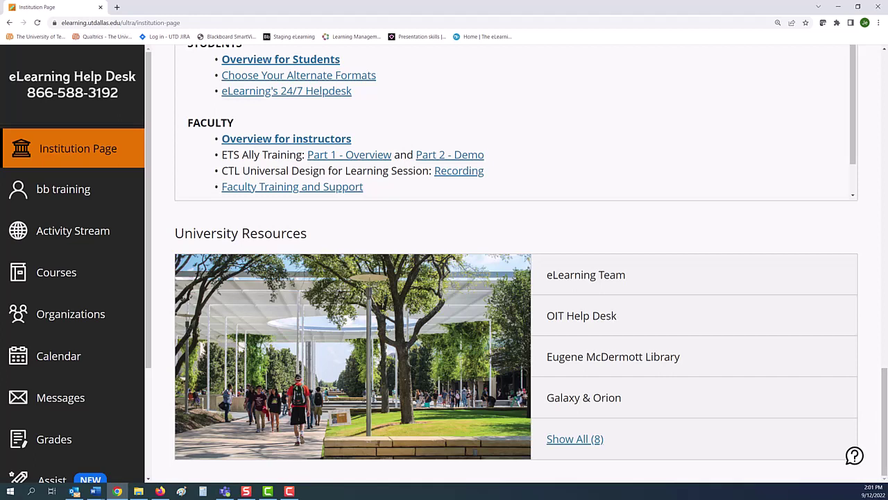
# View the course messages of bbtraining05 - Special Training, then close them to return to the Messages overview.
pyautogui.moveTo(150, 341); pyautogui.dragTo(154, 387)
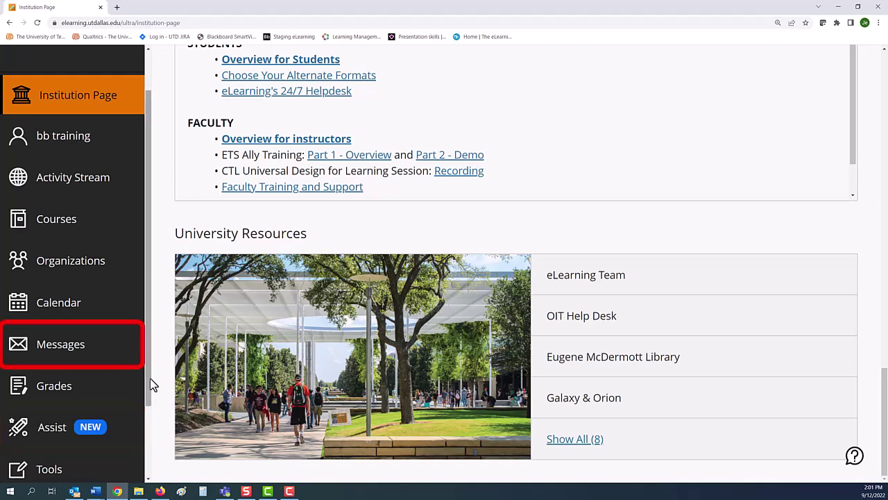
pyautogui.click(125, 352)
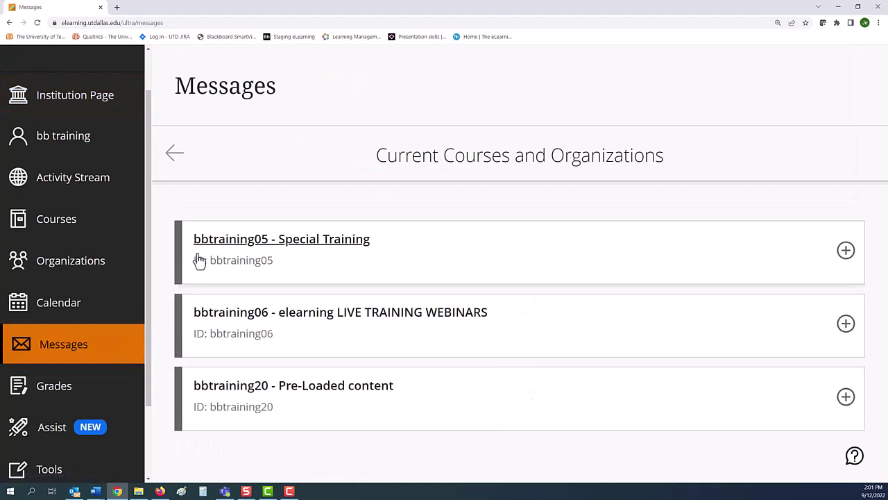
pyautogui.click(199, 260)
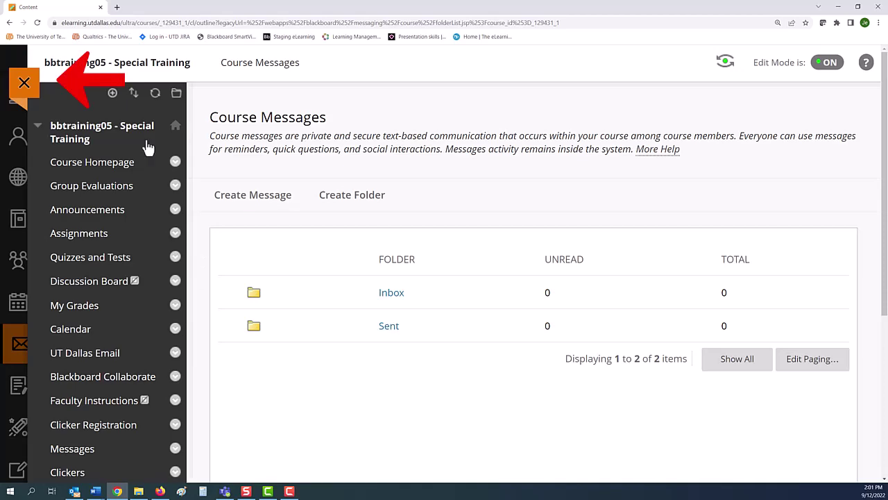
pyautogui.click(23, 82)
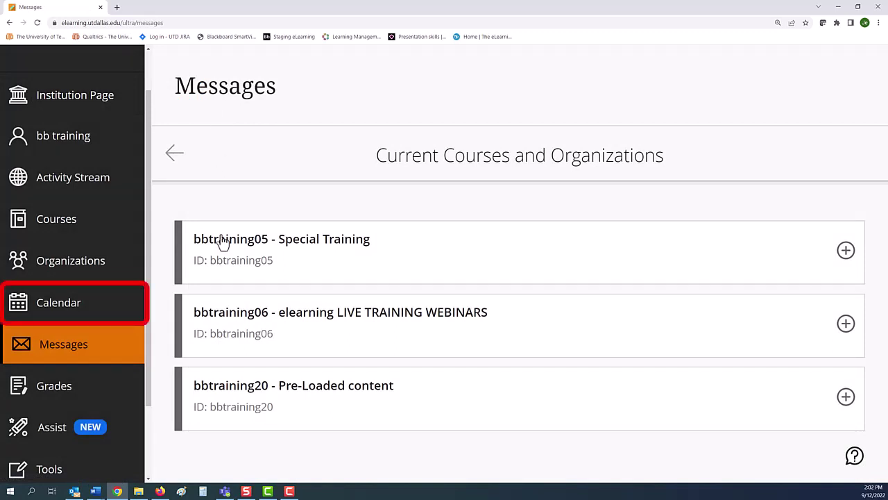
# Show the due dates in the Calendar and view the options for adding events, schedules and office hours.
pyautogui.click(115, 312)
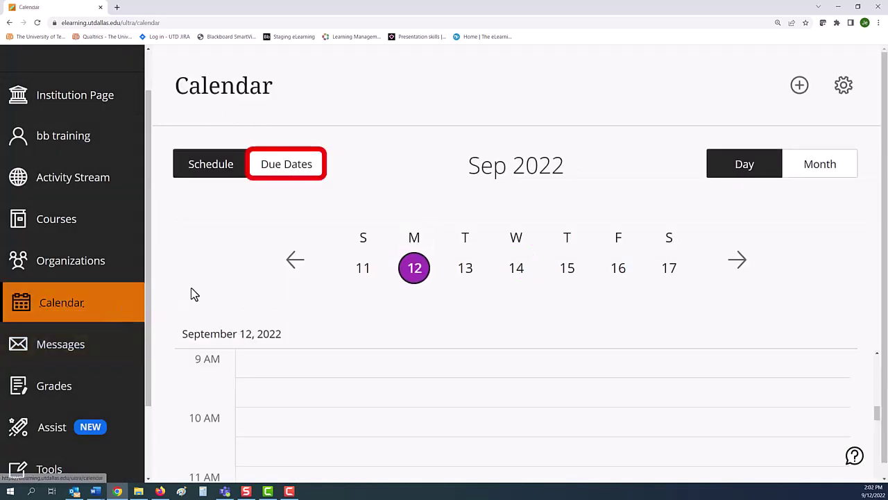
pyautogui.click(302, 175)
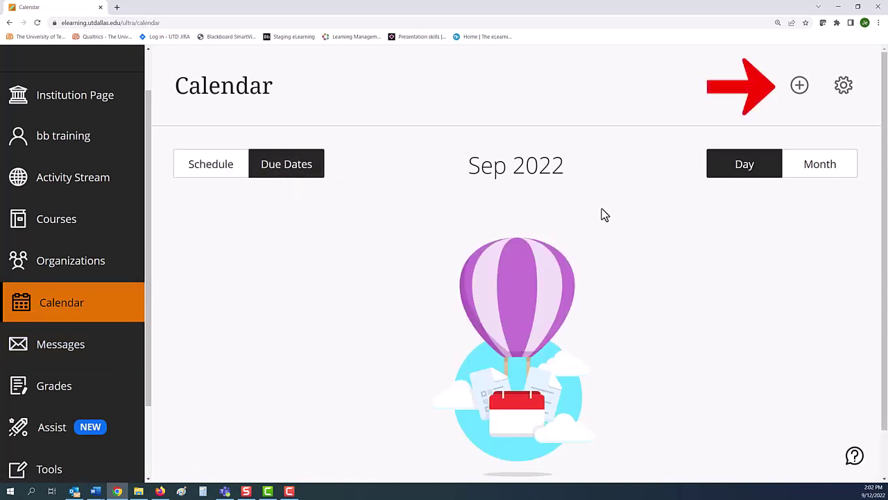
pyautogui.click(795, 92)
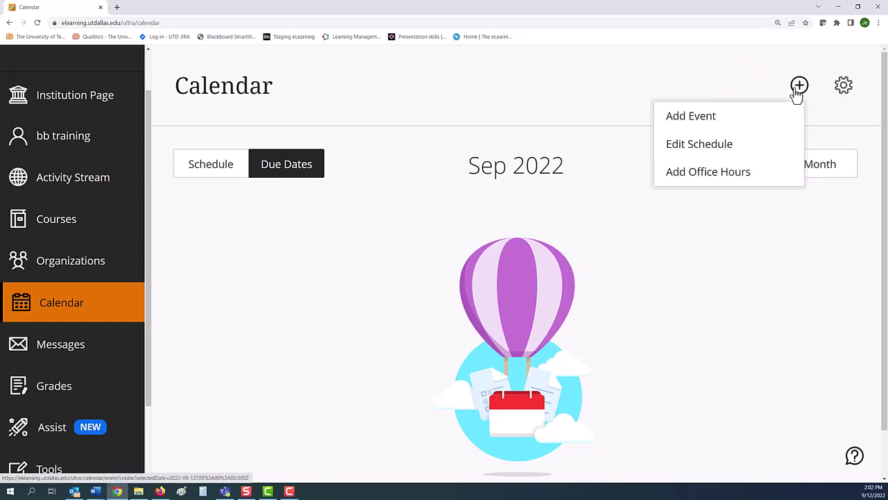
pyautogui.click(715, 88)
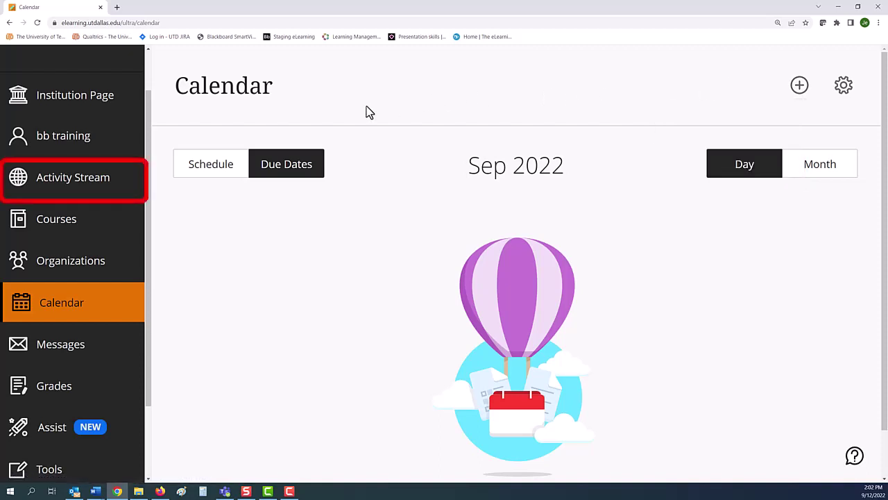
# View the Activity Stream and its notification settings, then close the settings without changes.
pyautogui.click(111, 179)
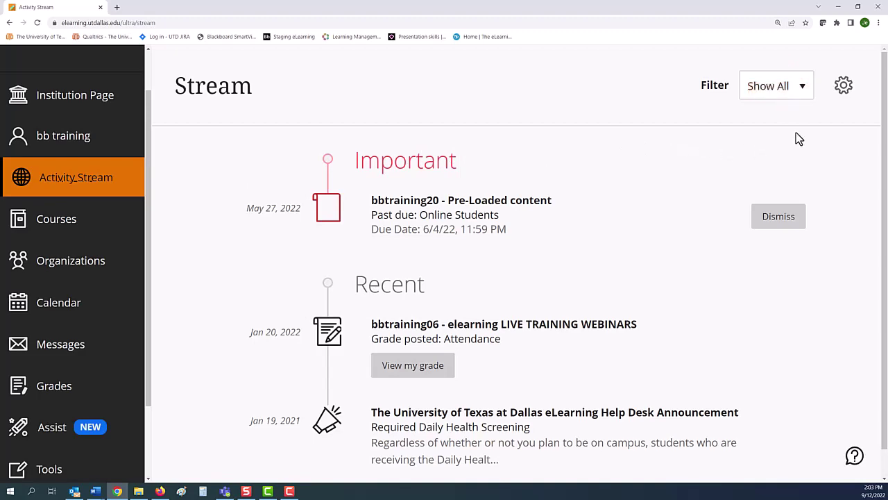
pyautogui.click(842, 92)
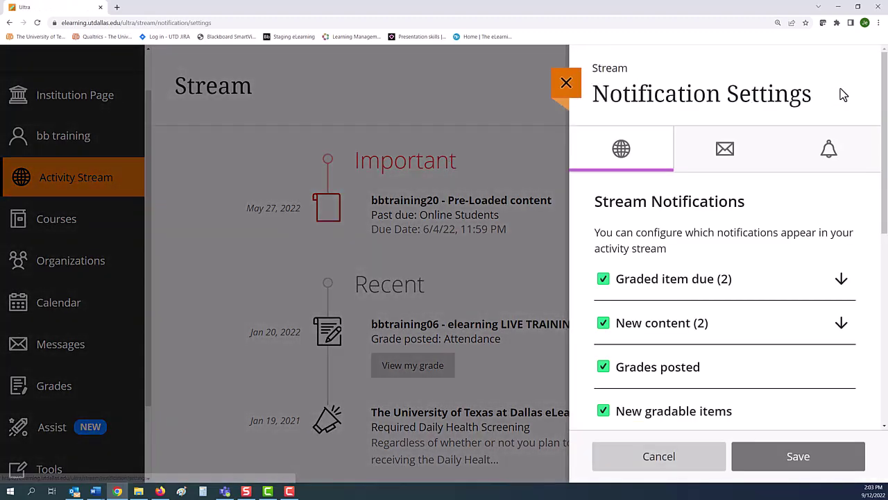
pyautogui.click(570, 90)
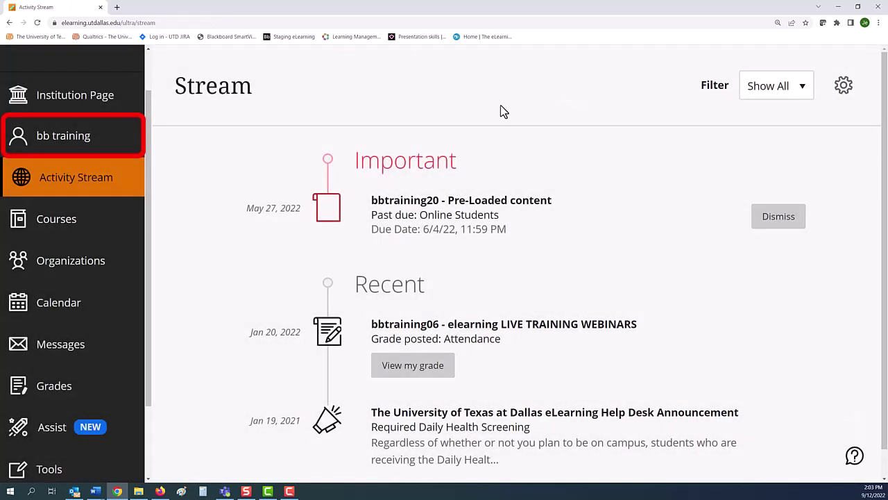
# Review the profile's basic information and system settings, and view the pronunciation editing form without changing anything.
pyautogui.click(114, 147)
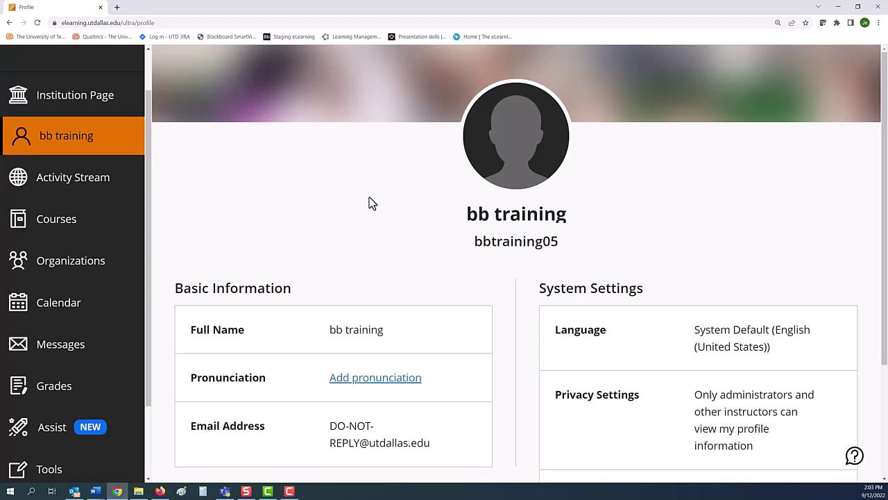
pyautogui.scroll(-3, 371, 199)
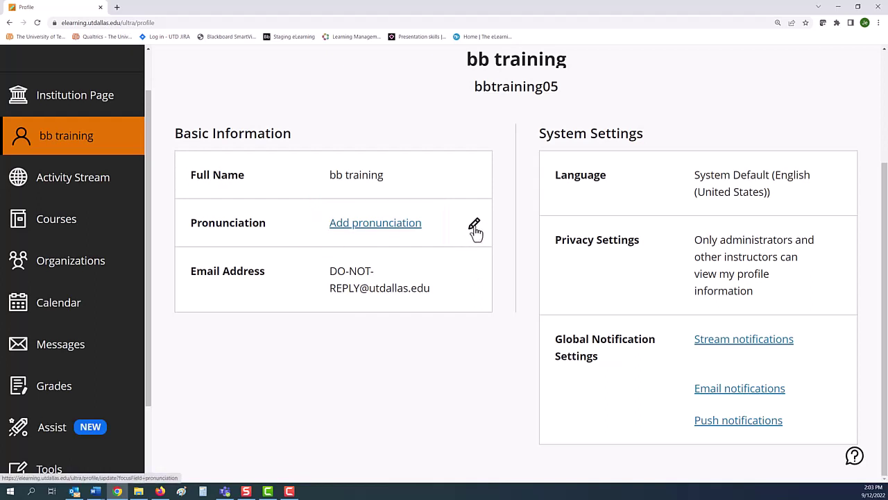
pyautogui.click(474, 227)
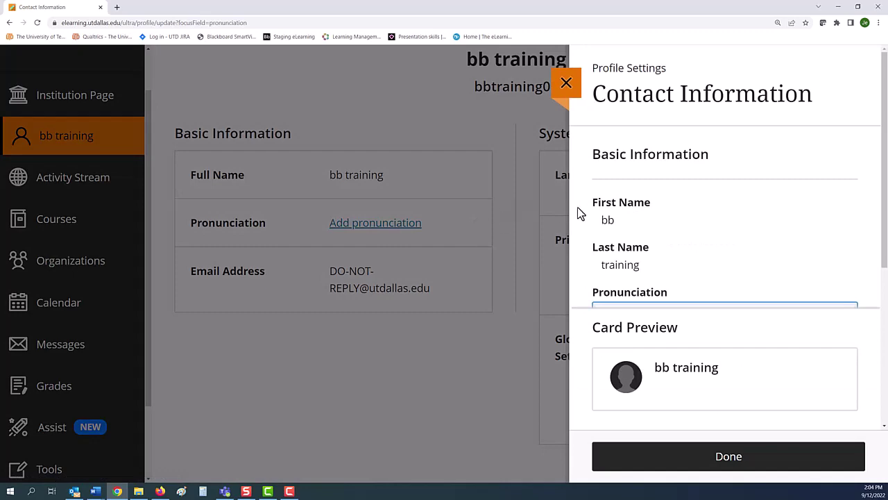
pyautogui.click(563, 85)
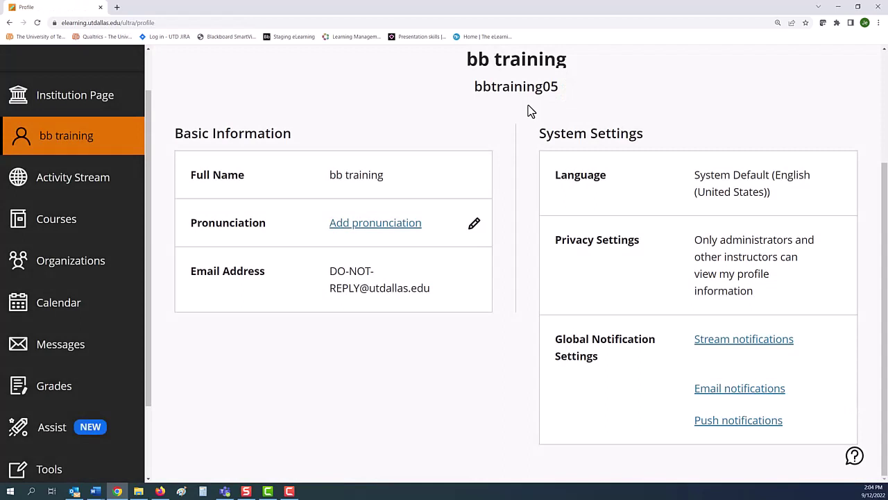
# View the option for uploading a new profile picture and close it without uploading one.
pyautogui.scroll(2, 532, 123)
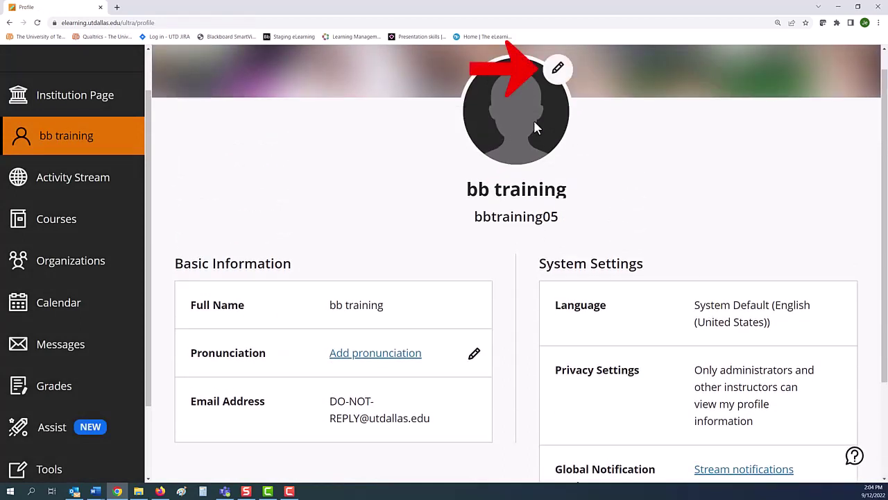
pyautogui.click(556, 81)
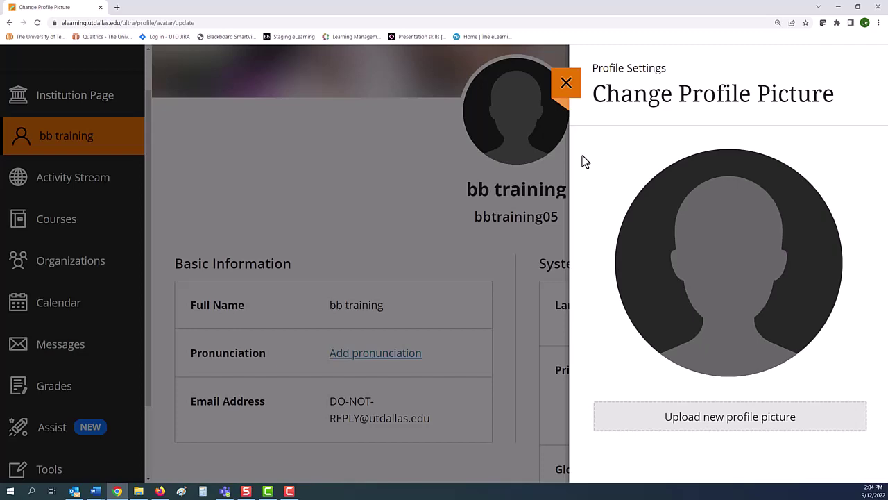
pyautogui.click(565, 81)
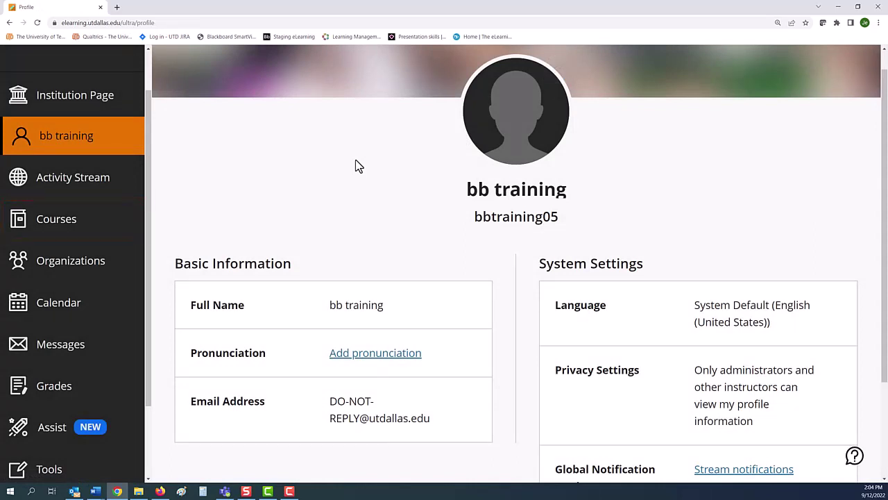
# Display the Courses page as a grid and switch the term to Training.
pyautogui.click(108, 229)
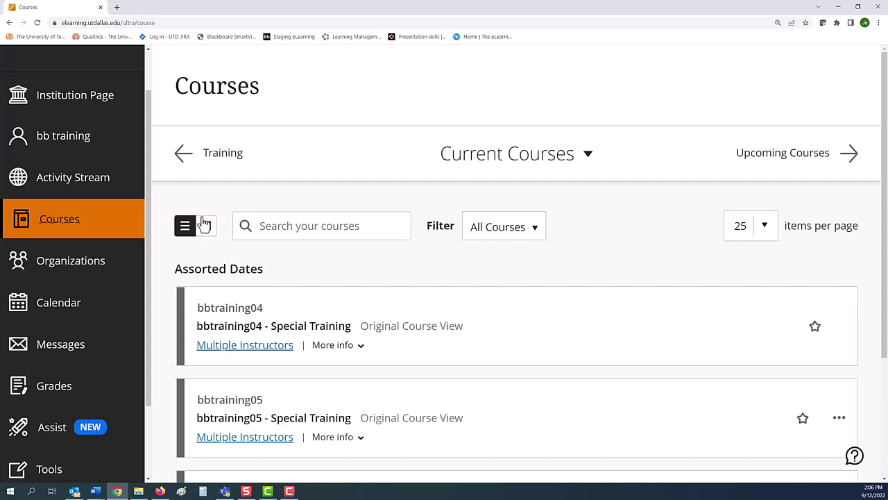
pyautogui.click(206, 227)
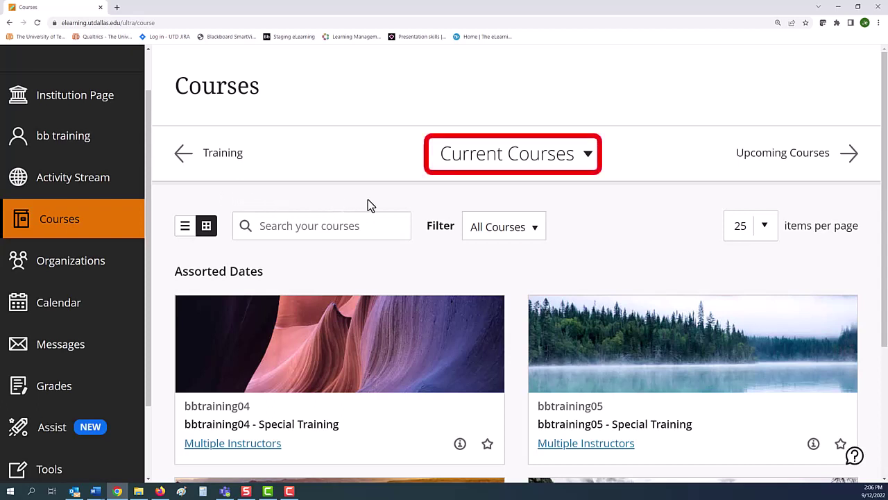
pyautogui.click(508, 170)
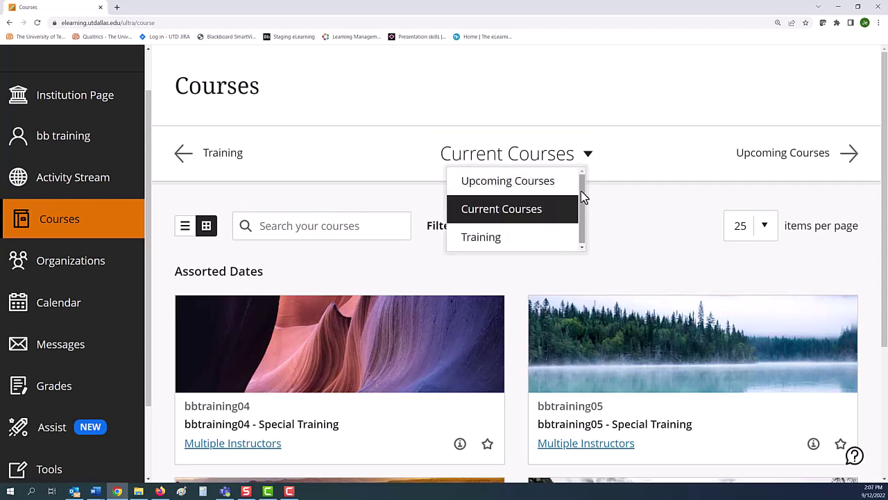
pyautogui.click(555, 244)
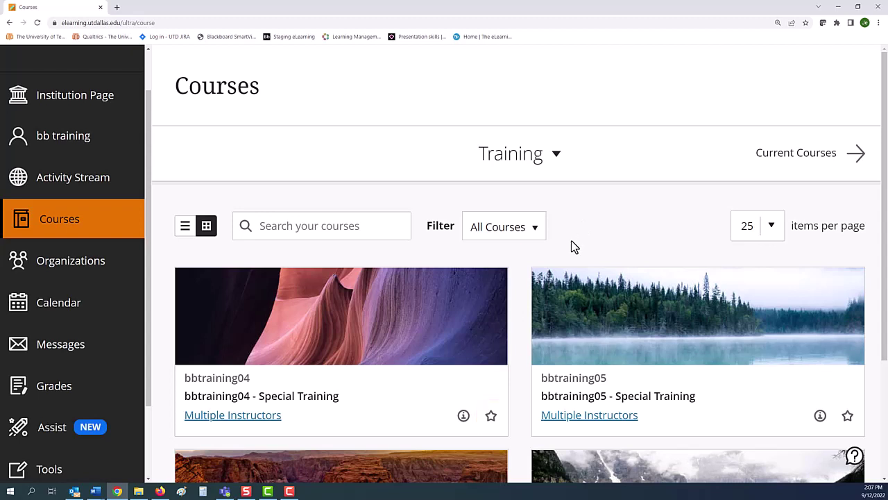
# Add the bbtraining04 - Special Training course to the favorites and look through the remaining course cards.
pyautogui.click(491, 413)
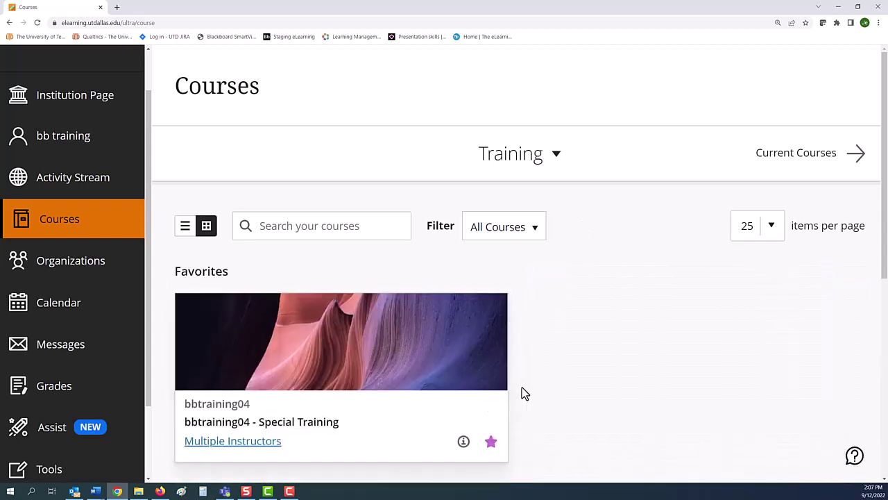
pyautogui.scroll(-1, 531, 385)
pyautogui.scroll(-3, 531, 386)
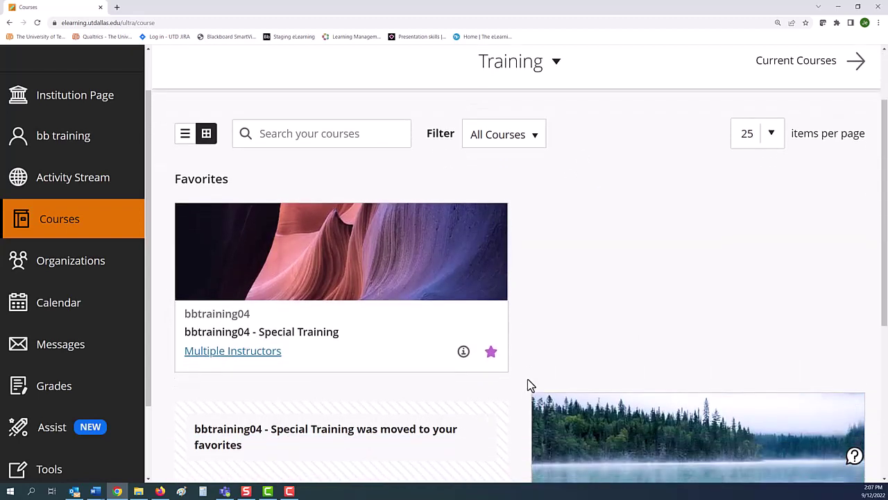
pyautogui.scroll(-3, 527, 383)
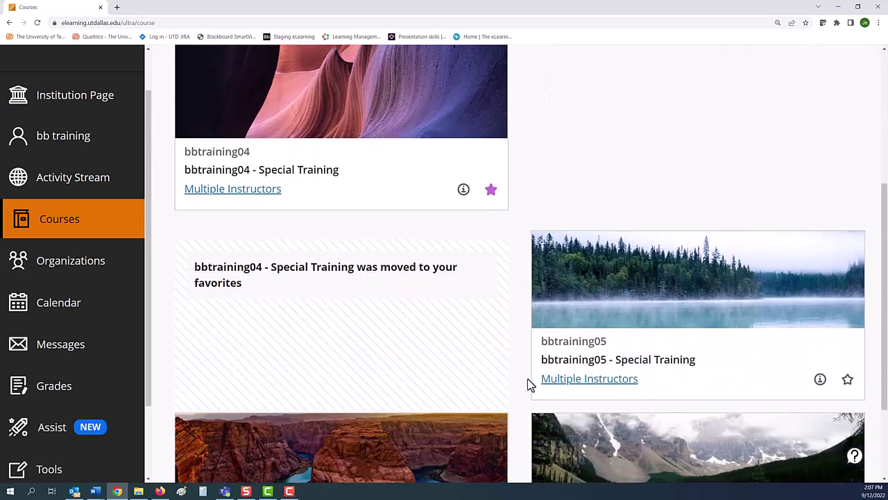
pyautogui.scroll(-1, 531, 384)
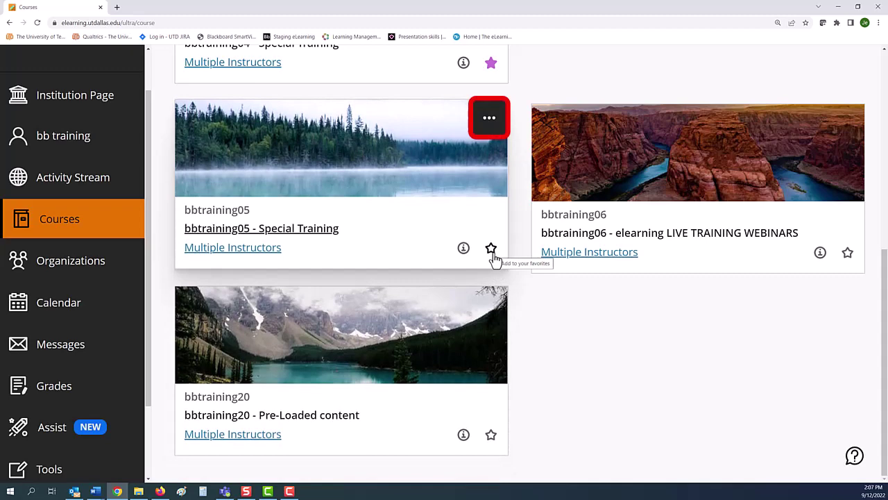
# Hide the bbtraining05 - Special Training course from the Training course list.
pyautogui.click(490, 126)
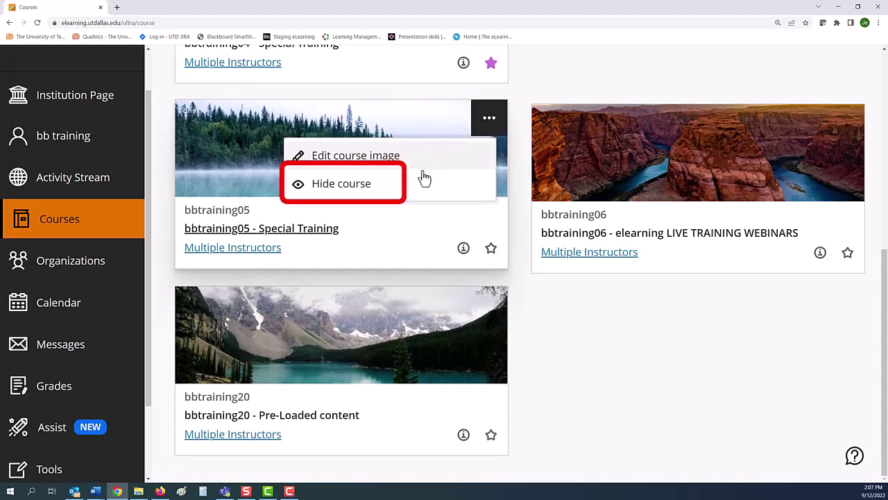
pyautogui.click(405, 186)
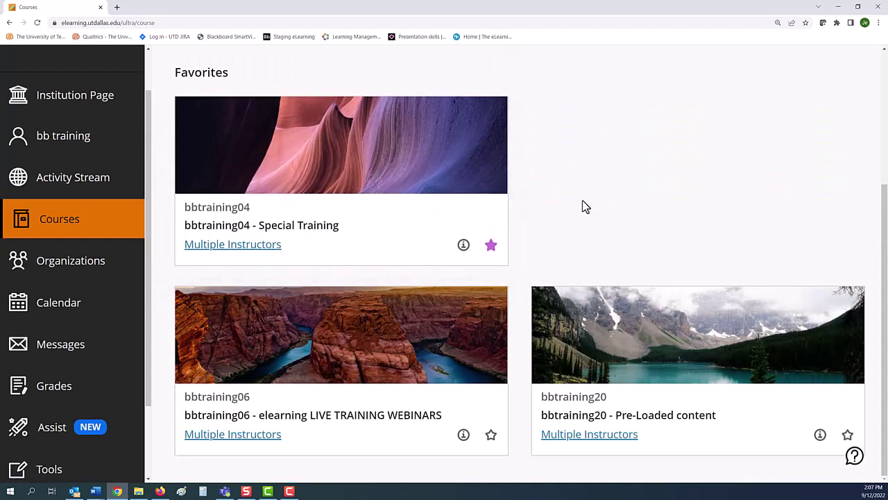
# Filter the courses to those hidden from me and show the bbtraining05 - Special Training course again.
pyautogui.scroll(2, 586, 219)
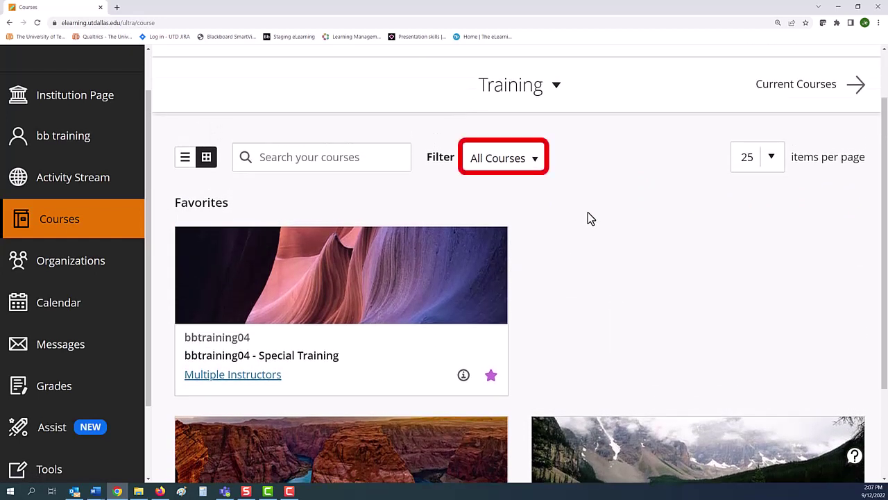
pyautogui.click(533, 162)
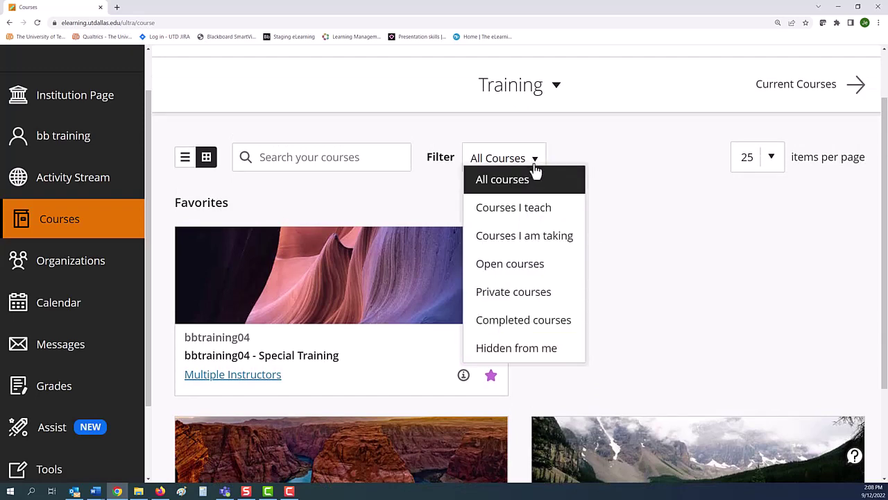
pyautogui.click(557, 348)
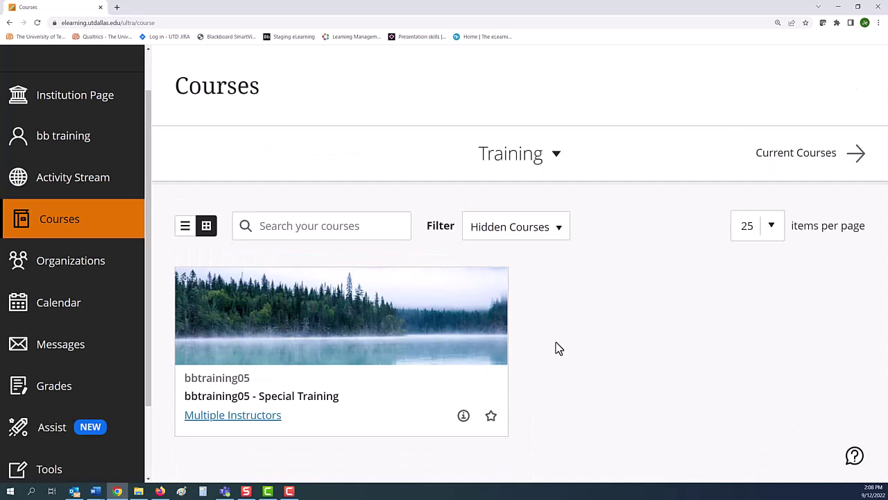
pyautogui.click(494, 285)
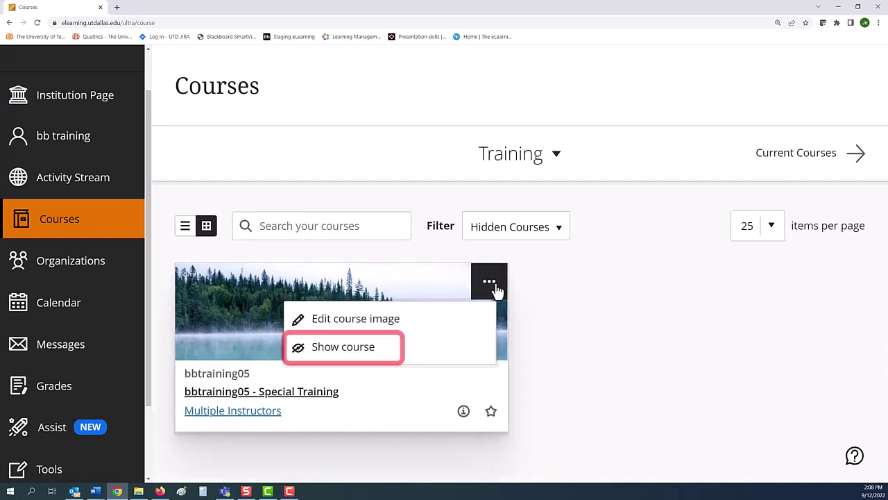
pyautogui.click(426, 342)
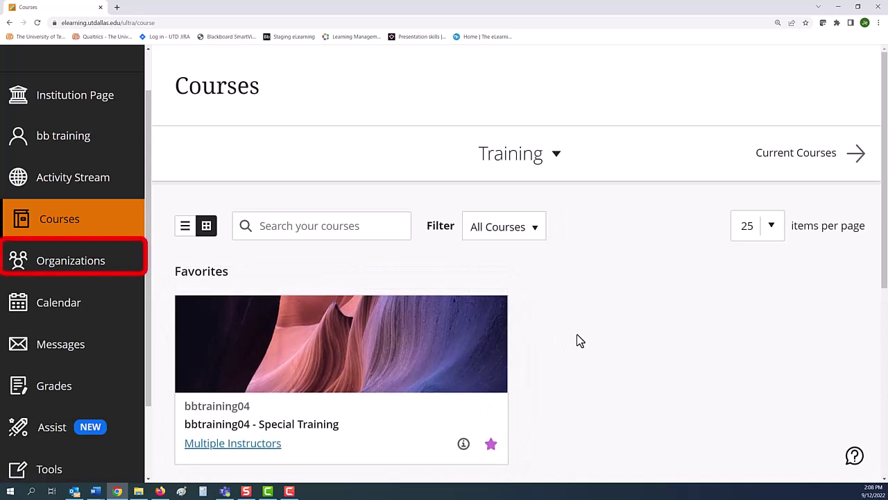
# View the Organizations page and bring the remaining navigation entries down to Sign Out into view.
pyautogui.click(90, 274)
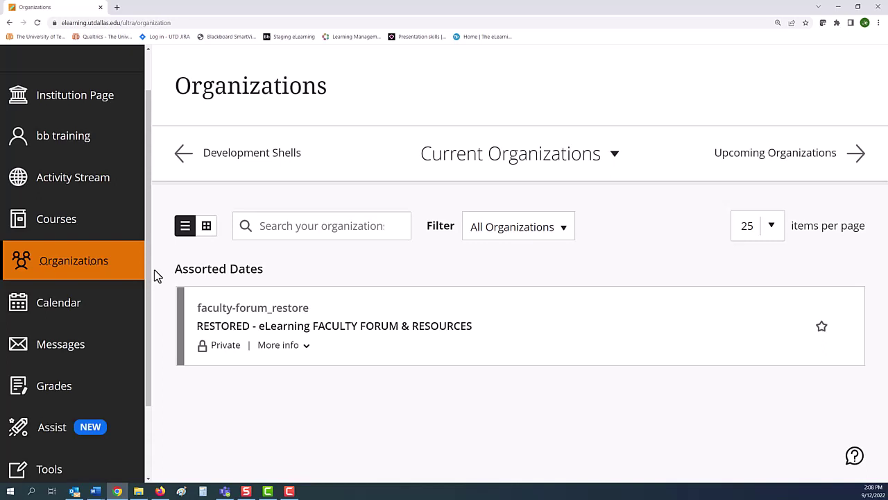
pyautogui.moveTo(149, 276); pyautogui.dragTo(161, 367)
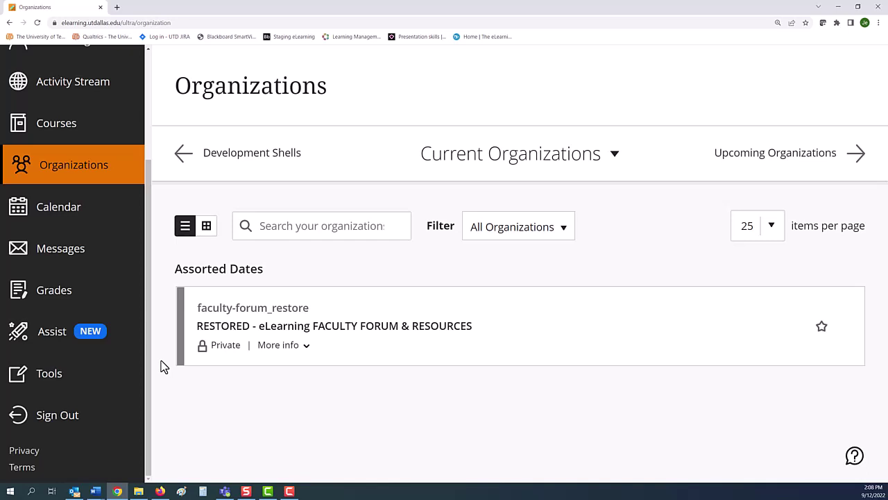